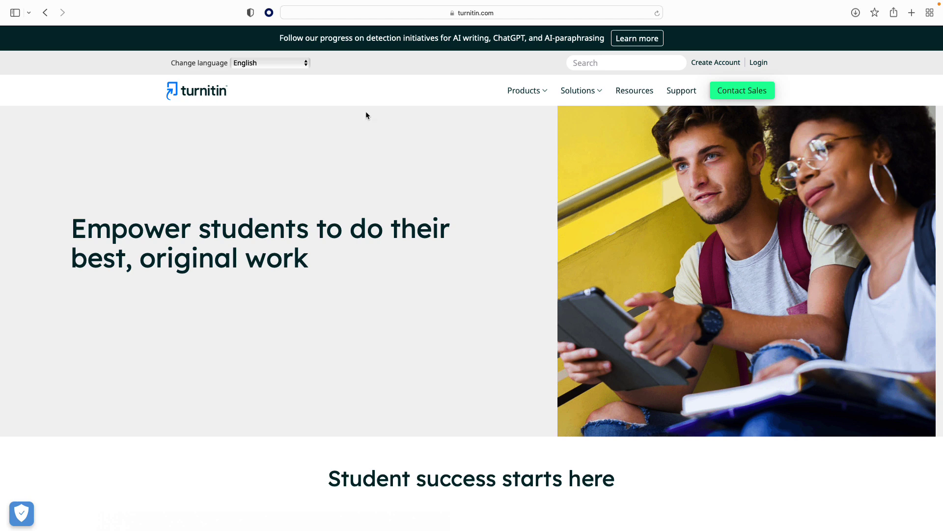
Step: Sign in to Turnitin with Google and fill in the Enroll in a Class form
click(759, 63)
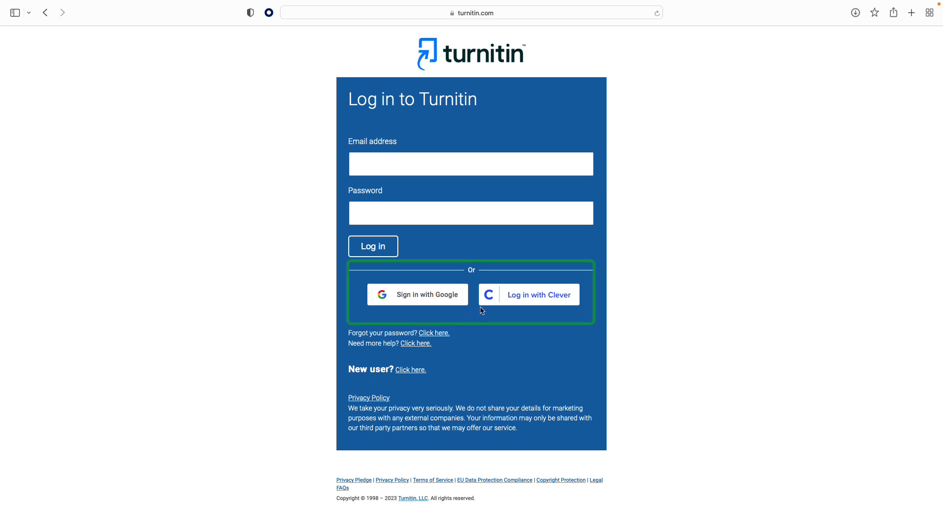
click(440, 294)
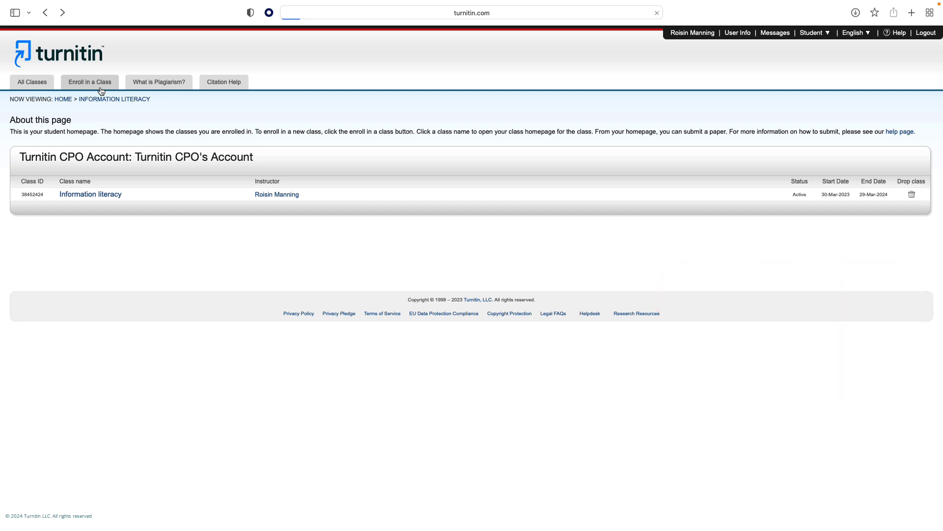
click(90, 82)
click(104, 236)
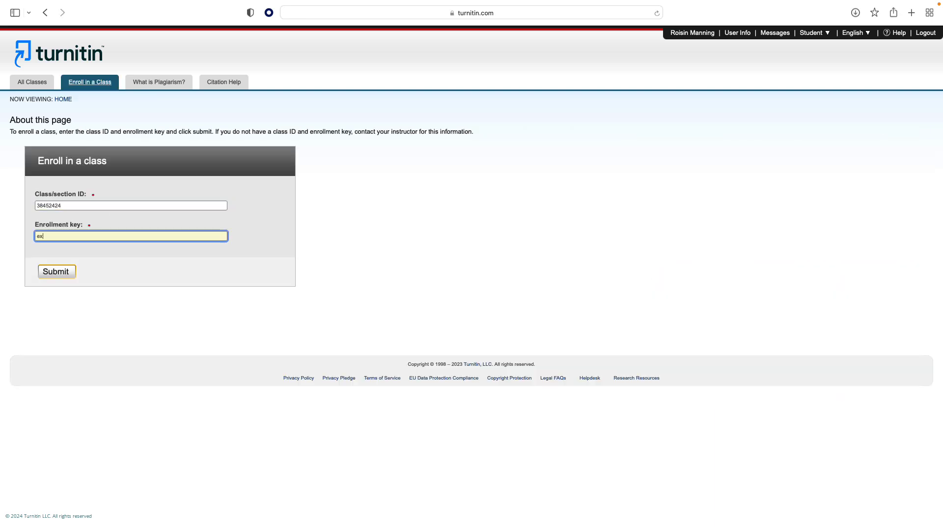
text(exampleciassID23)
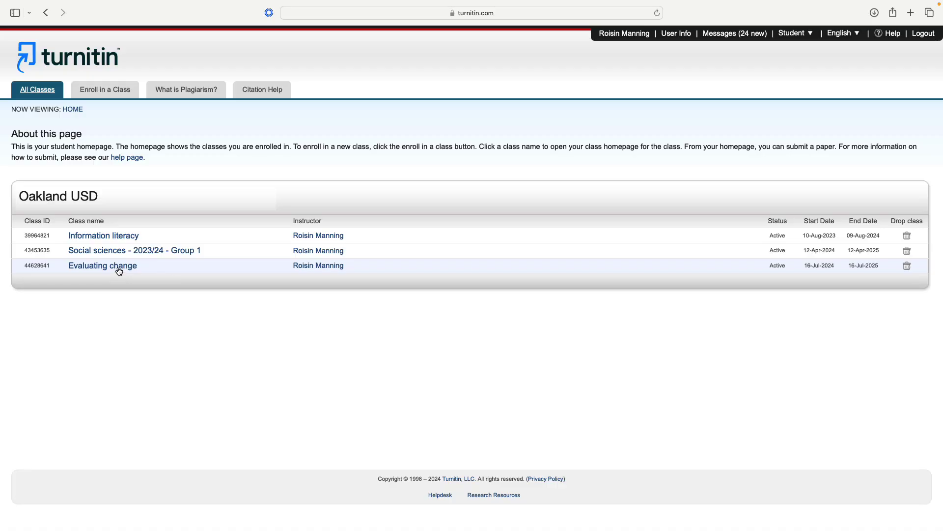
Step: Open the Evaluating change class and assignment dashboard, then start an Upload Submission
click(119, 267)
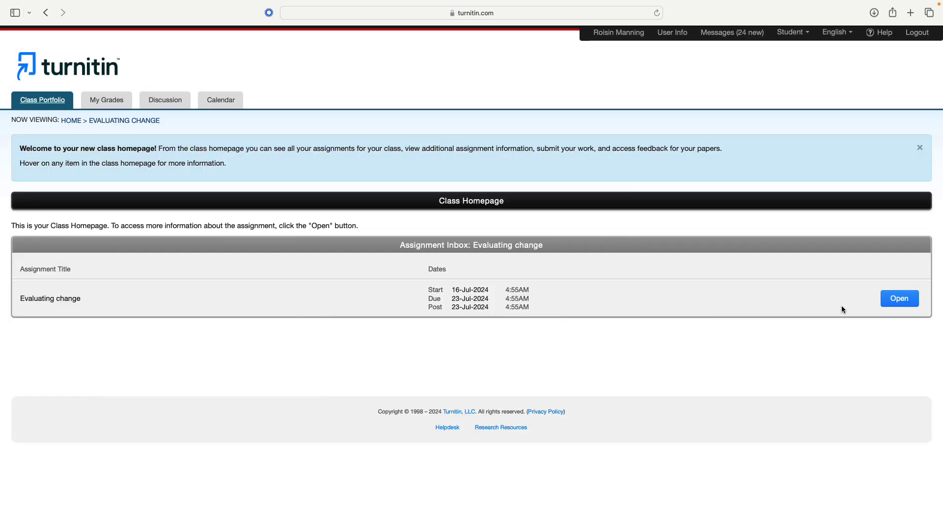
click(898, 299)
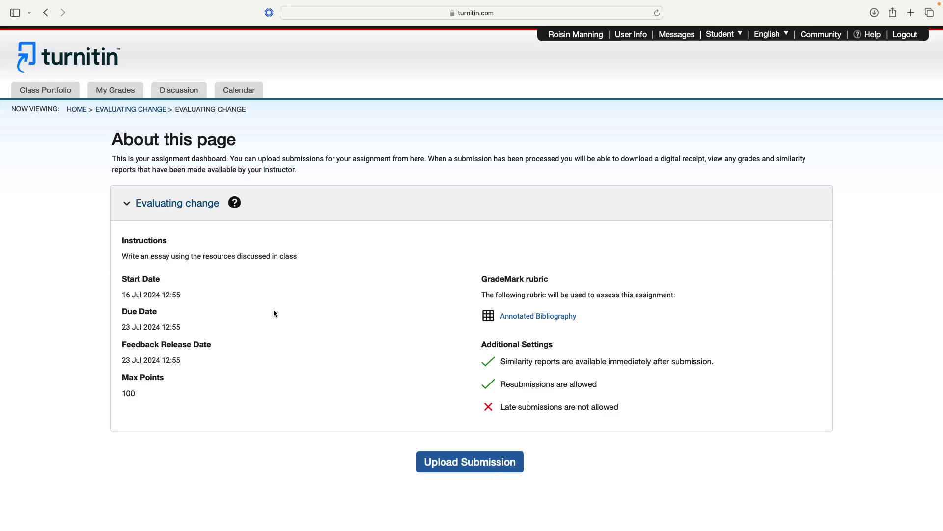
click(470, 462)
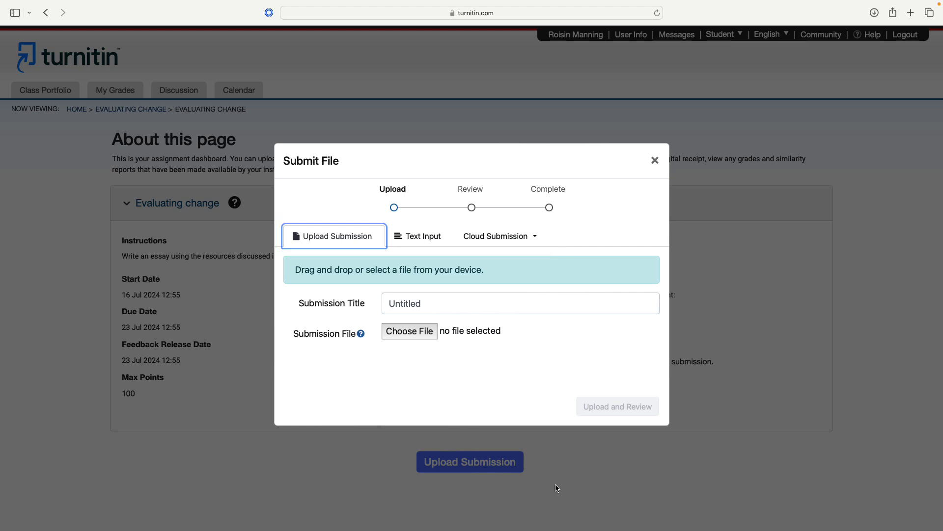
Step: Upload 'New Evidence Changes Old Ideas.docx', preview its three pages, and submit it to Turnitin
click(418, 307)
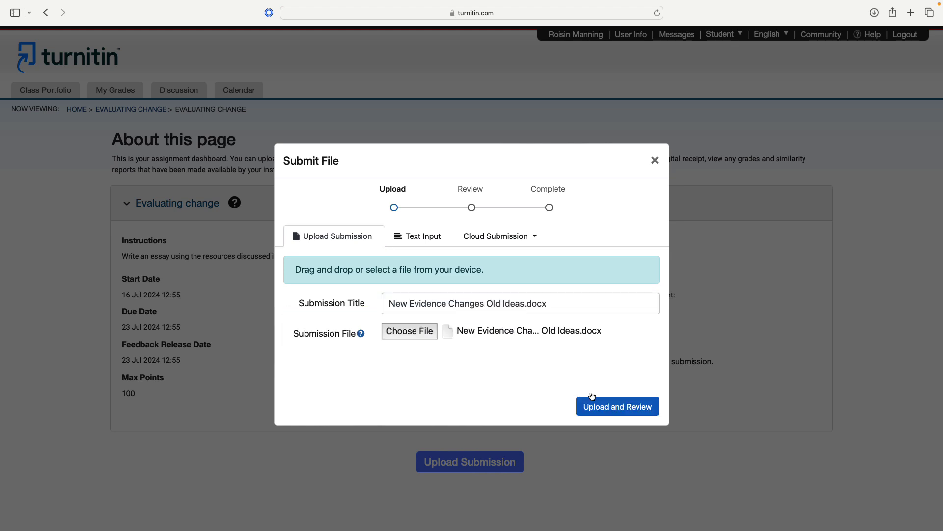
click(627, 406)
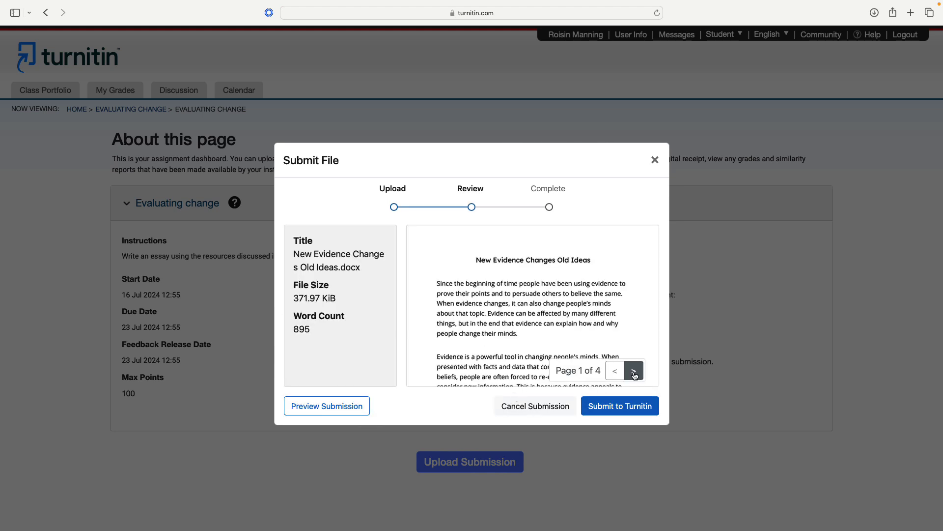
scroll(590, 335, down, 3)
click(633, 370)
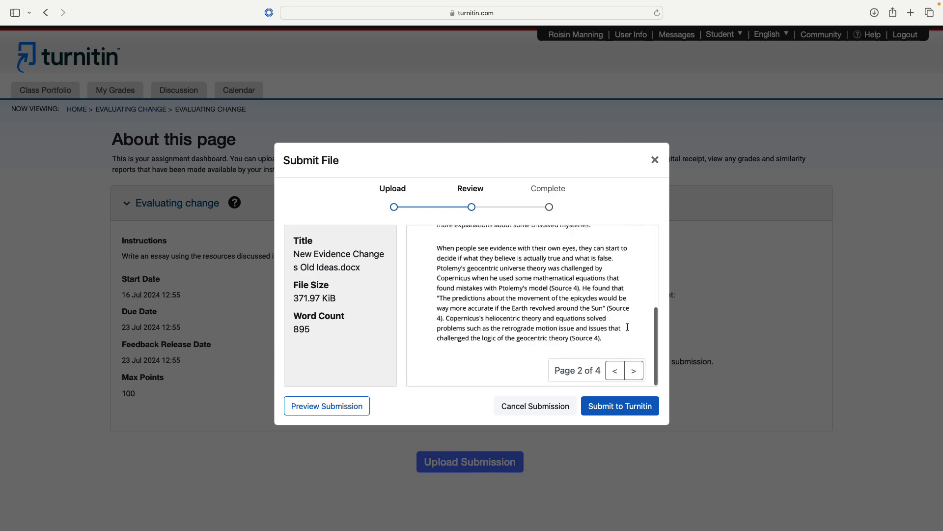
scroll(627, 327, down, 3)
scroll(628, 327, down, 3)
click(634, 371)
scroll(616, 313, down, 3)
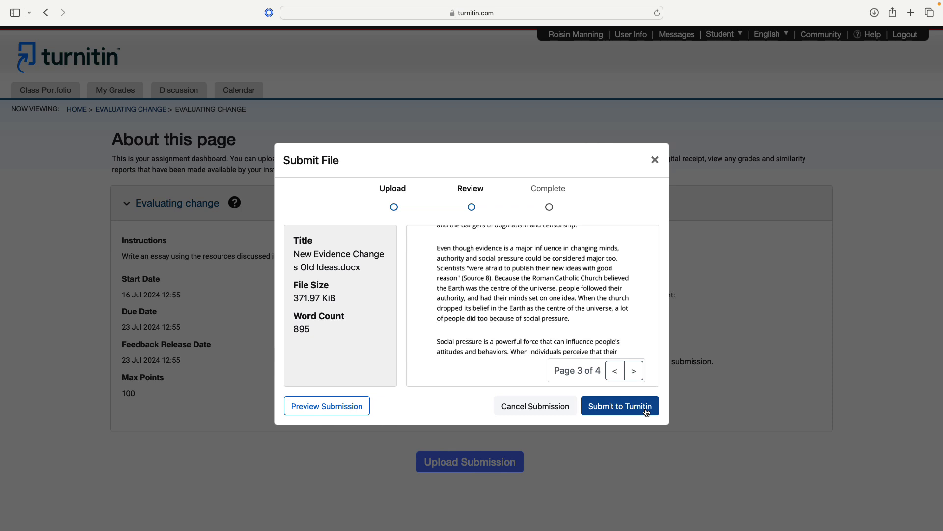
click(647, 410)
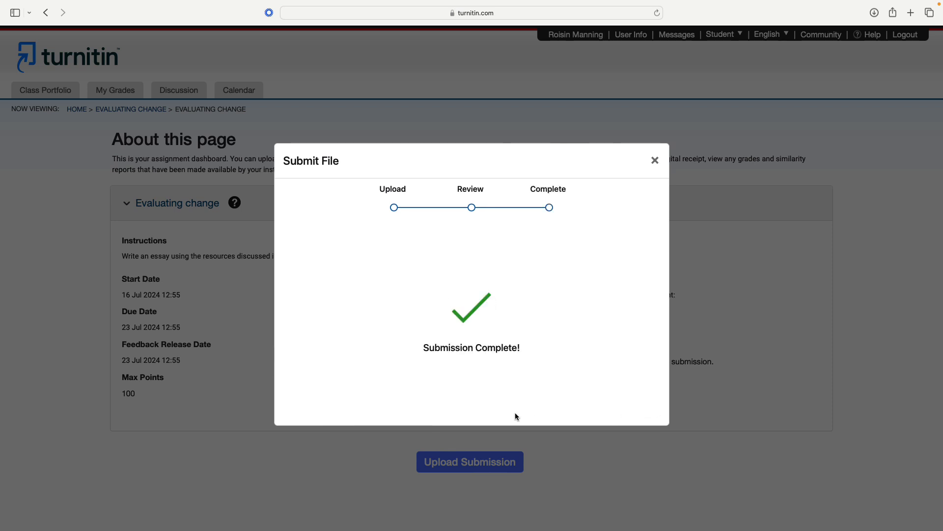
click(655, 162)
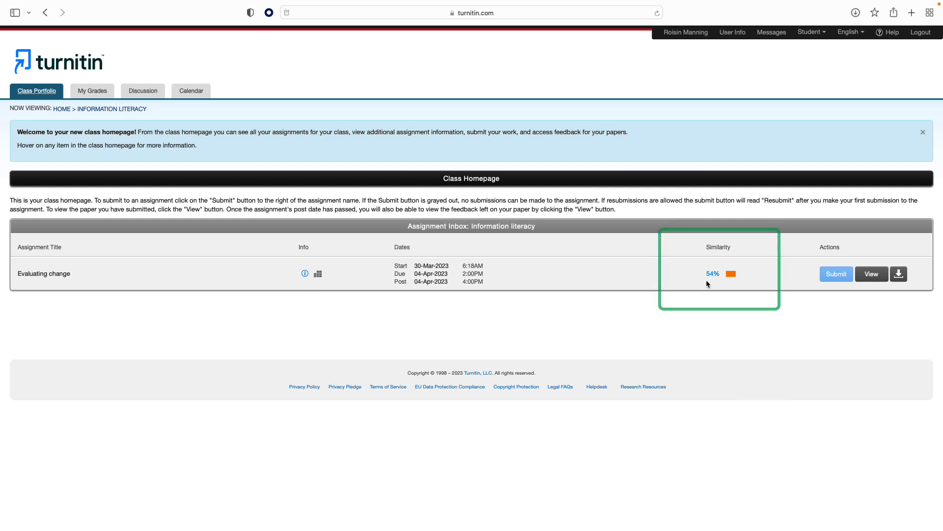
Step: Open the 54% similarity report and review the top match and all matching sources
click(712, 273)
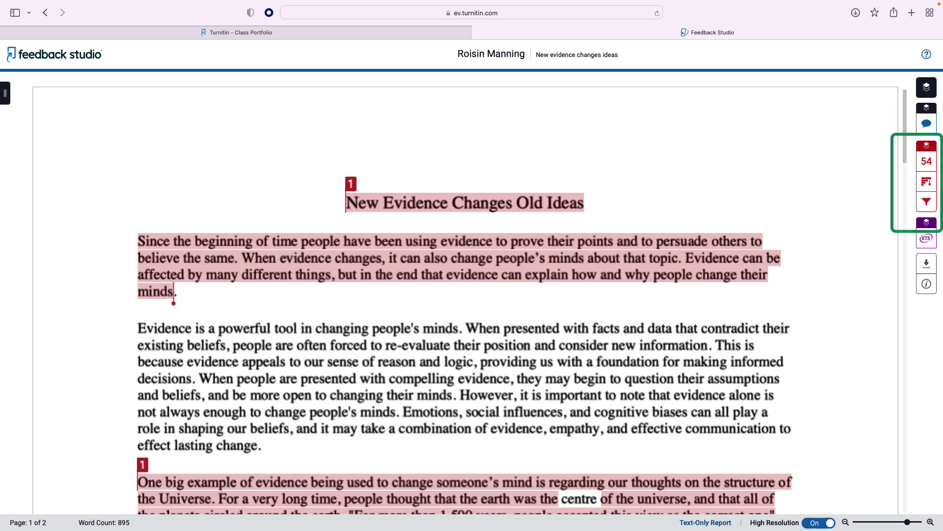
click(927, 161)
click(855, 152)
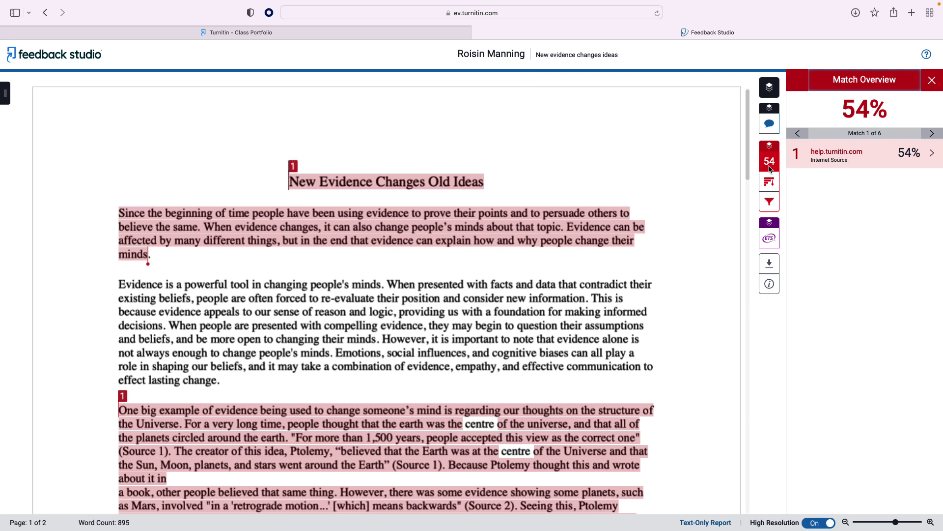
click(769, 182)
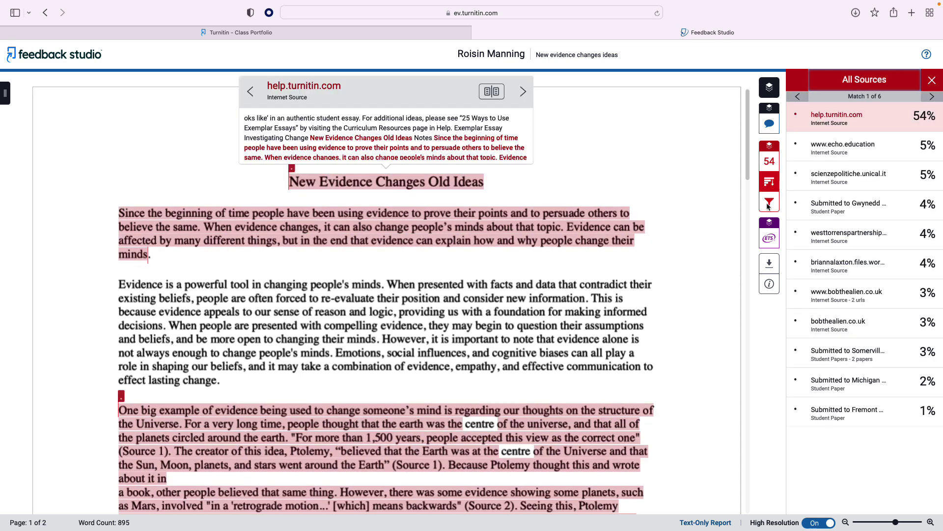
Step: Apply similarity filters excluding quotes and bibliography from matching
click(769, 202)
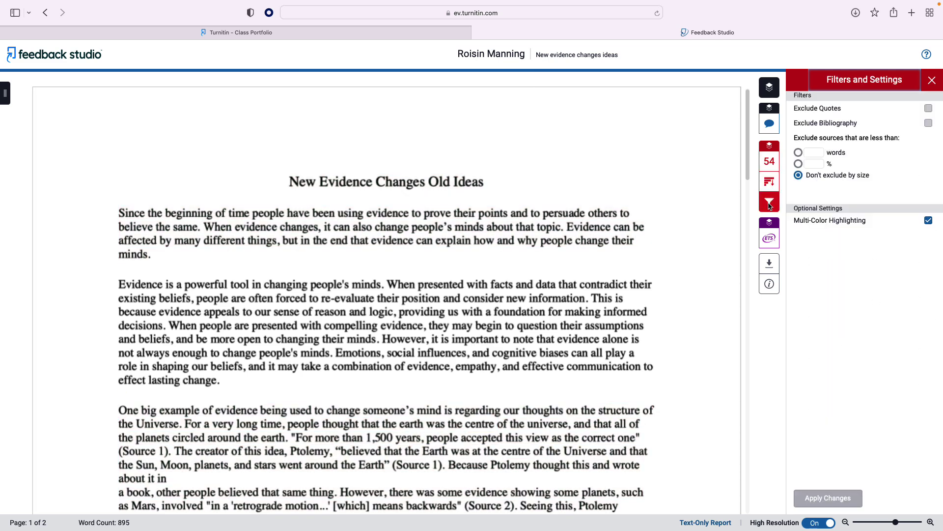
click(929, 107)
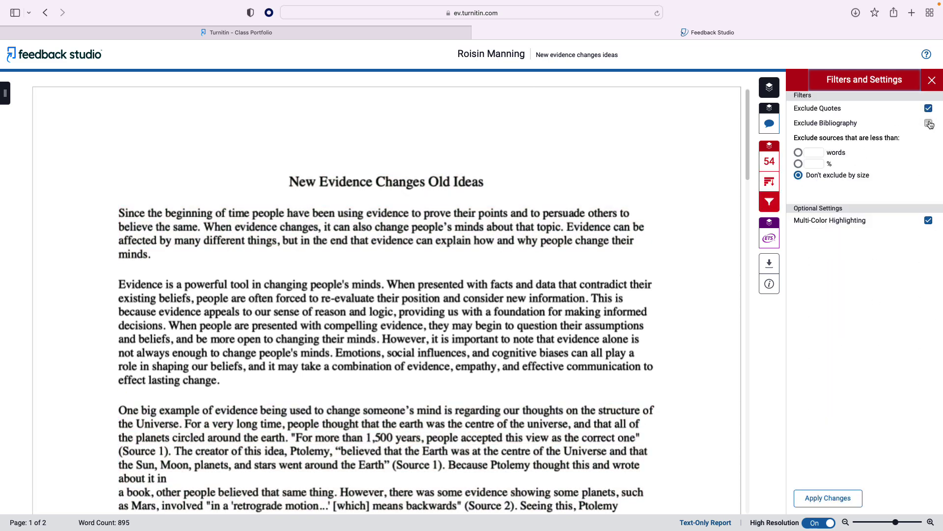
click(928, 123)
click(838, 500)
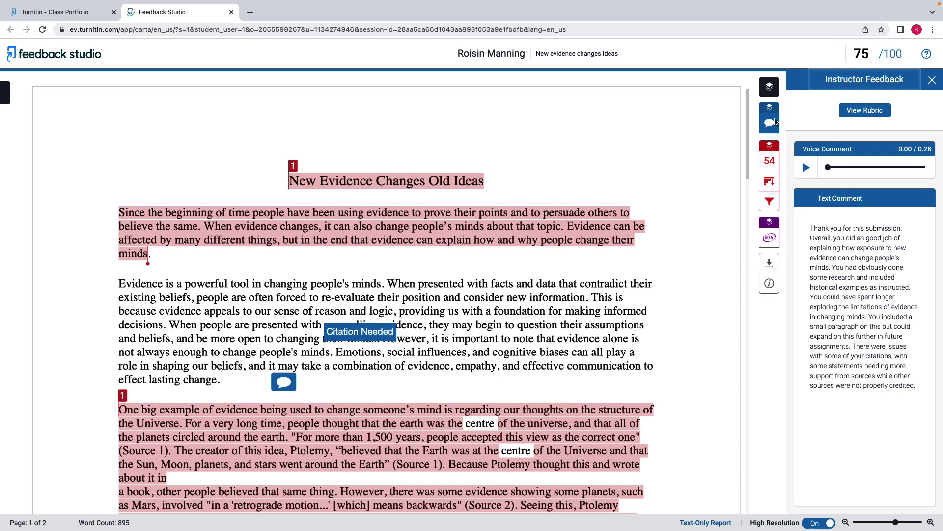
Step: Play the instructor's 0:28 voice comment briefly, then pause it at 0:02
click(807, 167)
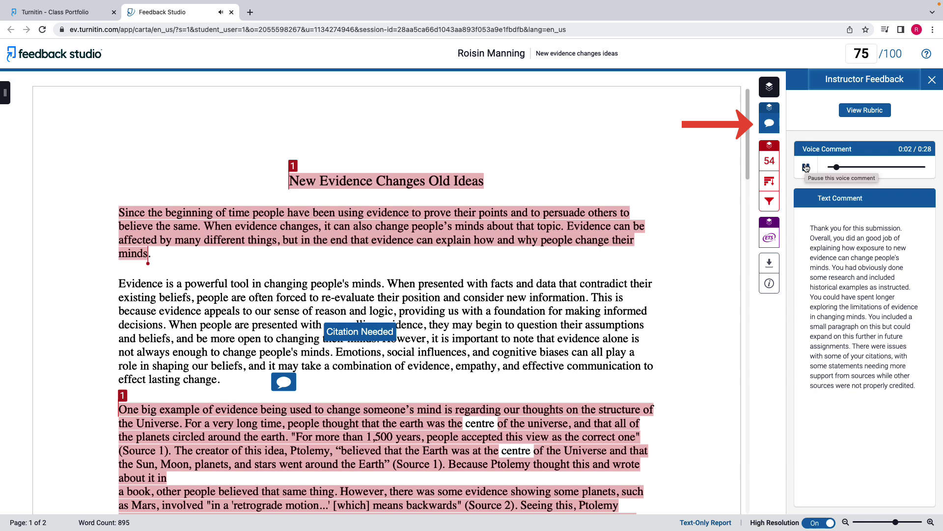
click(806, 169)
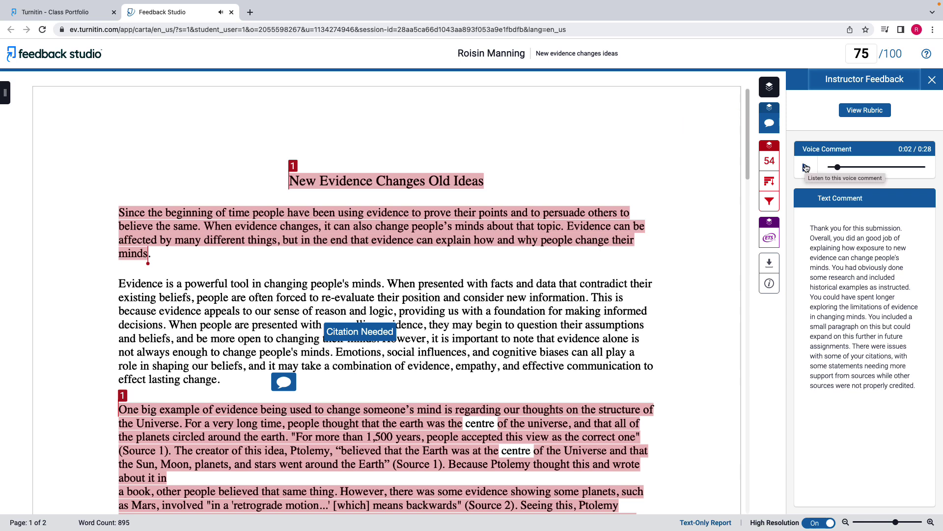